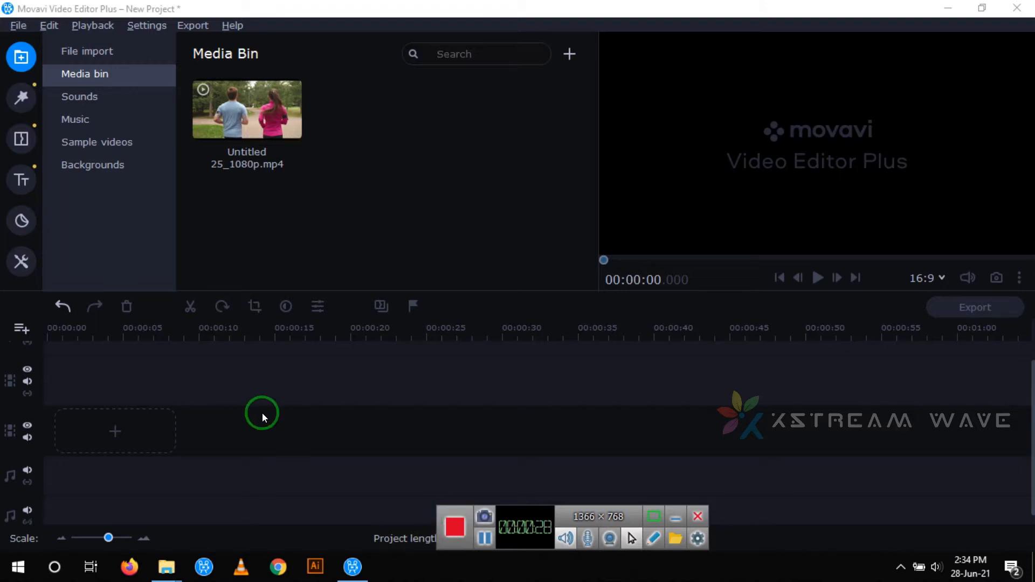
Add the clip Untitled 25_1080p.mp4 to the start of the main video track and open the Highlight and Conceal tool for it
left_click_drag(261, 123, 66, 435)
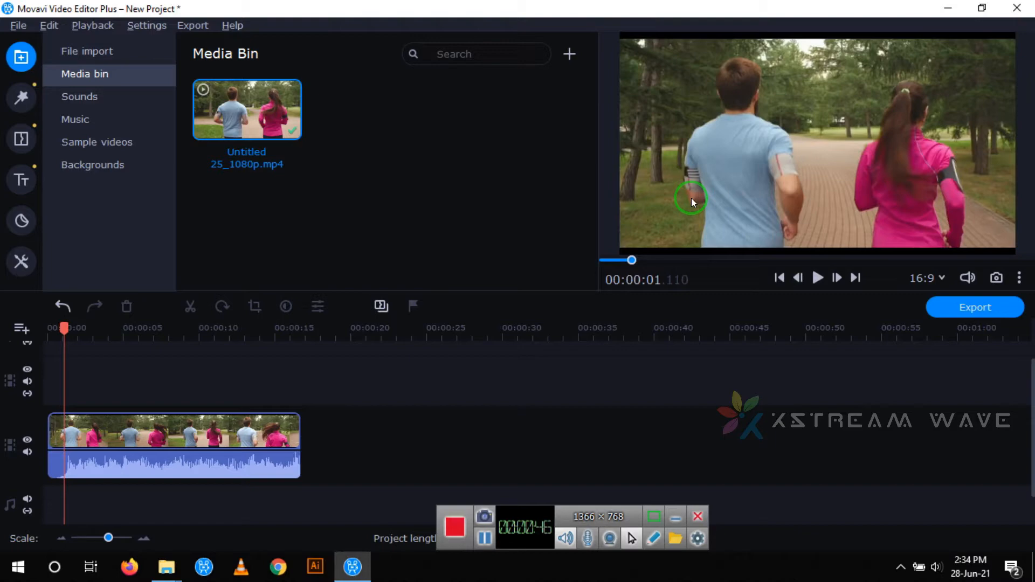
double_click(156, 434)
left_click(22, 263)
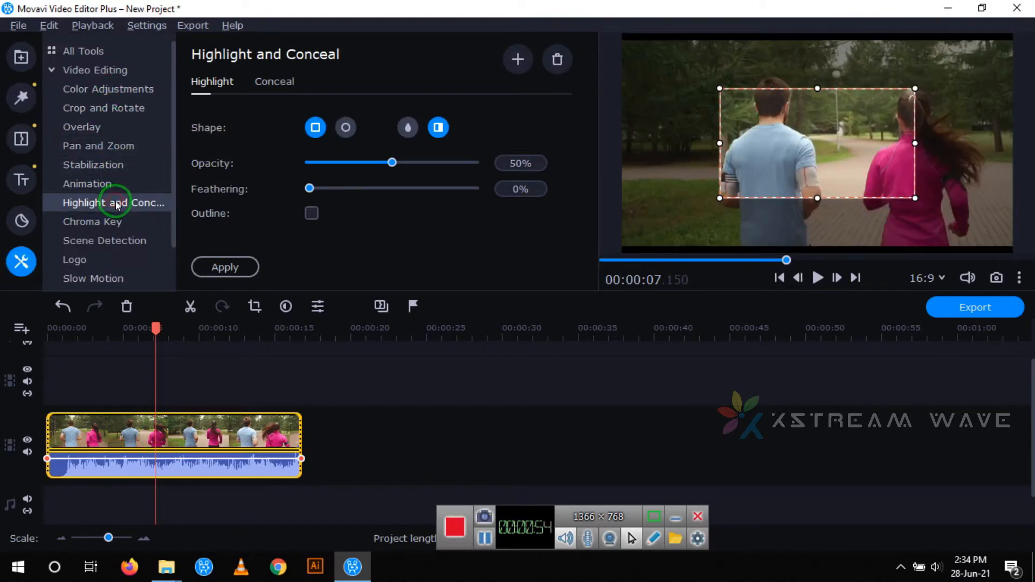
Conceal the man in the blue shirt with a pixelated rectangle reaching from above his head to the lower edge of the picture
left_click(281, 82)
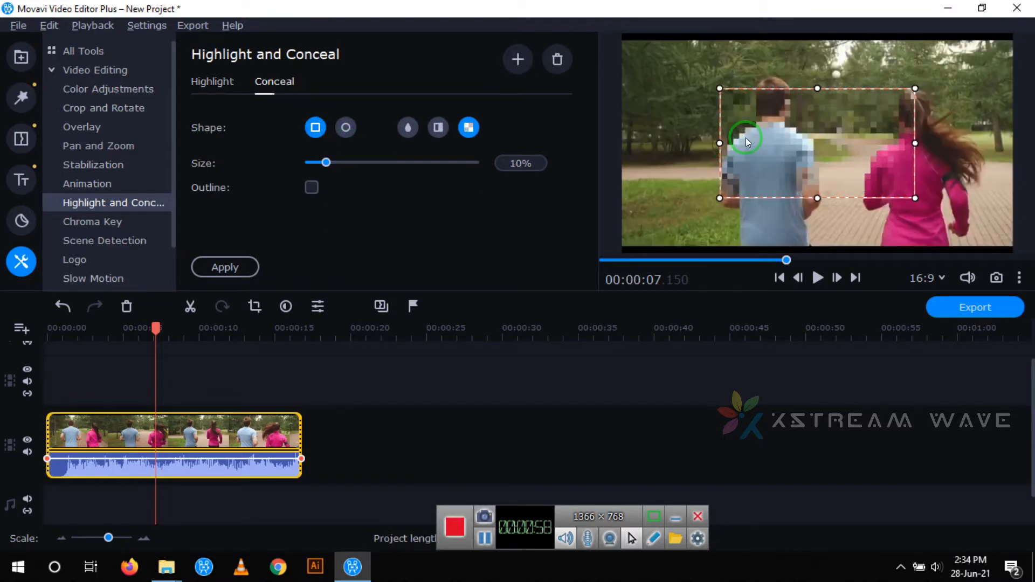
left_click_drag(720, 89, 707, 73)
left_click_drag(913, 138, 840, 139)
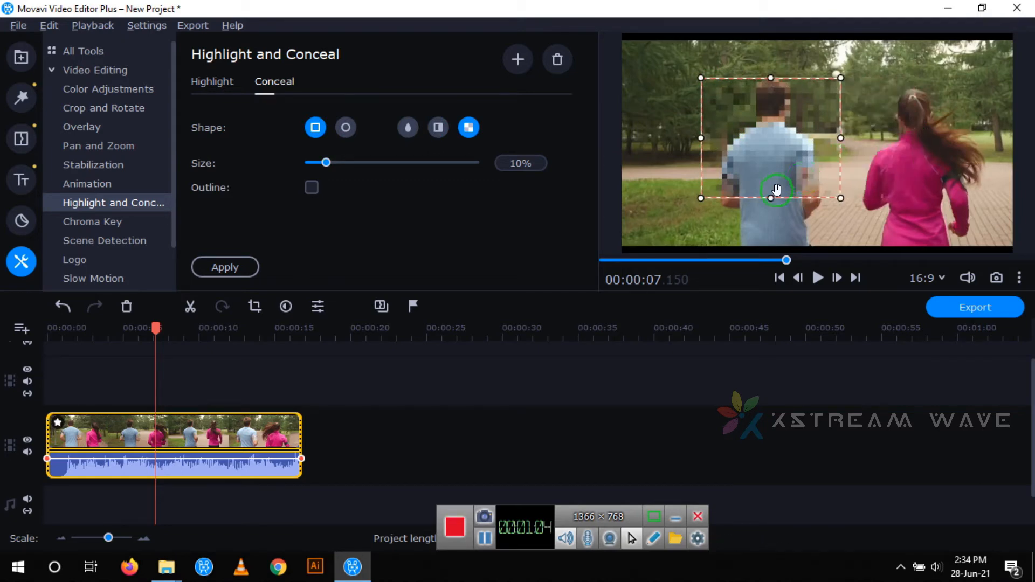
left_click_drag(771, 198, 770, 247)
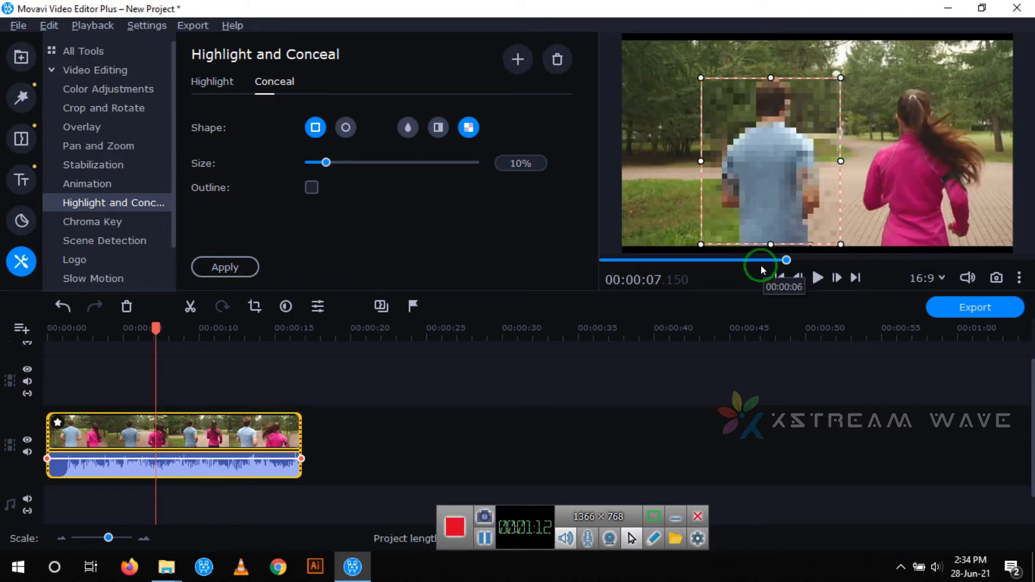
Change the conceal area to a round shape and slightly tighten its lower-left corner around the man
left_click(346, 130)
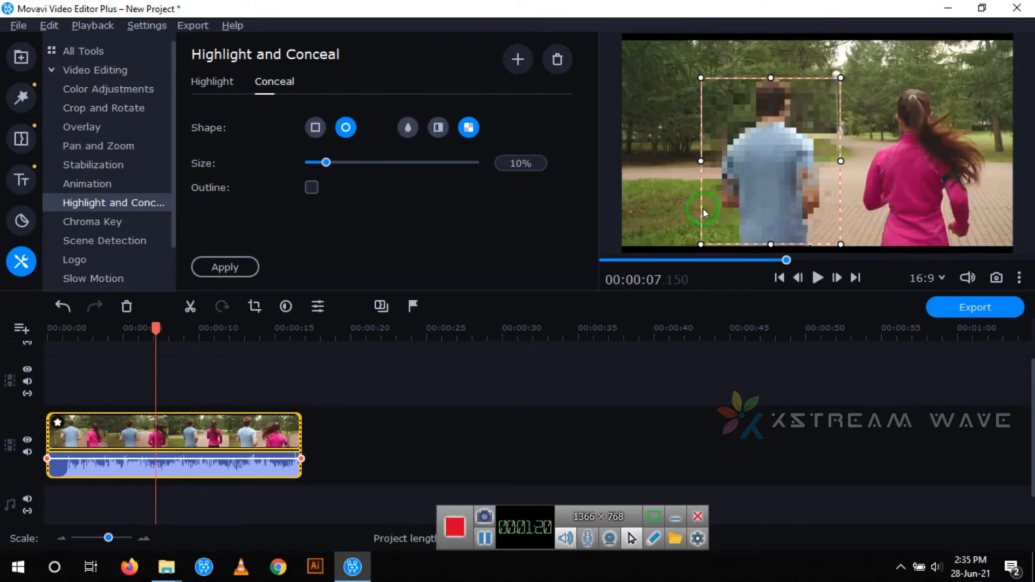
left_click(701, 237)
mouse_move(701, 237)
left_mouse_down()
mouse_move(682, 248)
mouse_move(698, 219)
left_mouse_up()
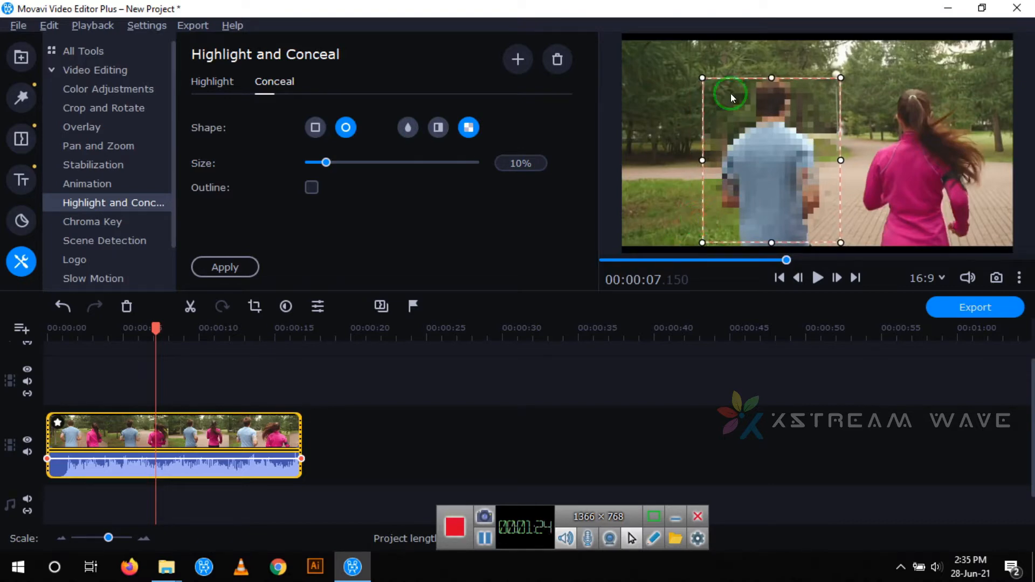
left_click(714, 173)
Try the blur, solid-fill and Pixels styles on the concealed area, ending with Blur
left_click(409, 127)
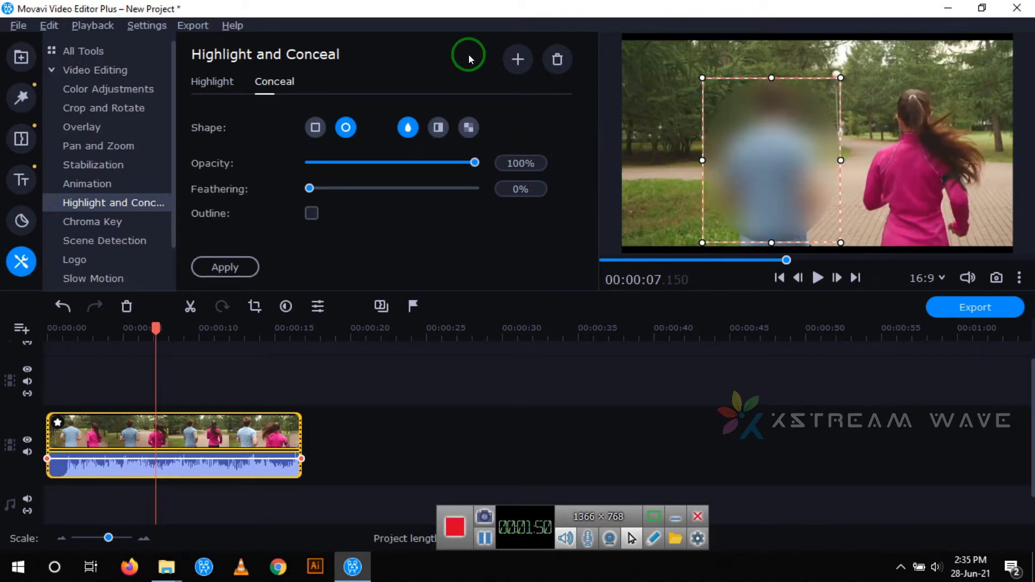
left_click(436, 128)
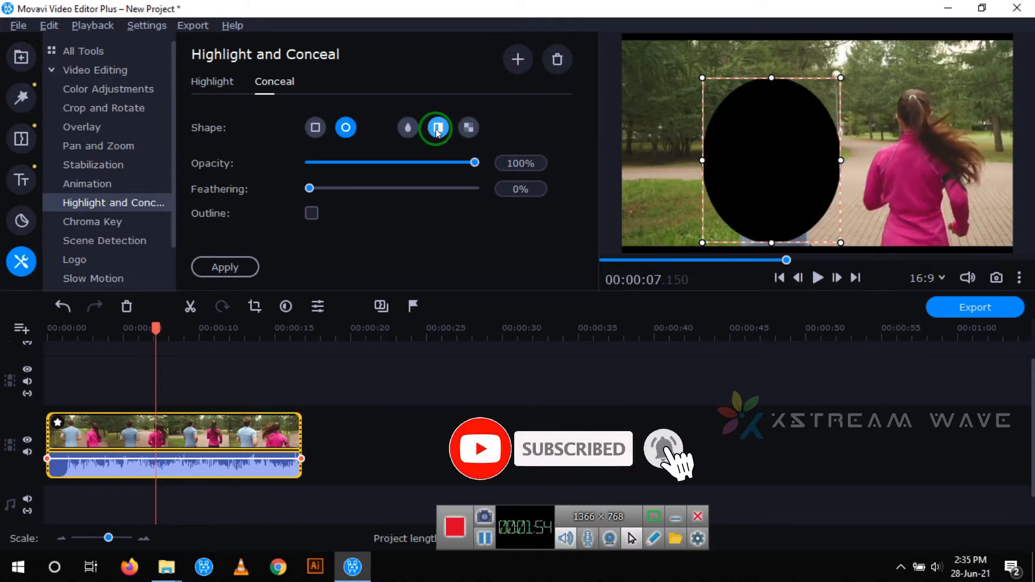
left_click(470, 130)
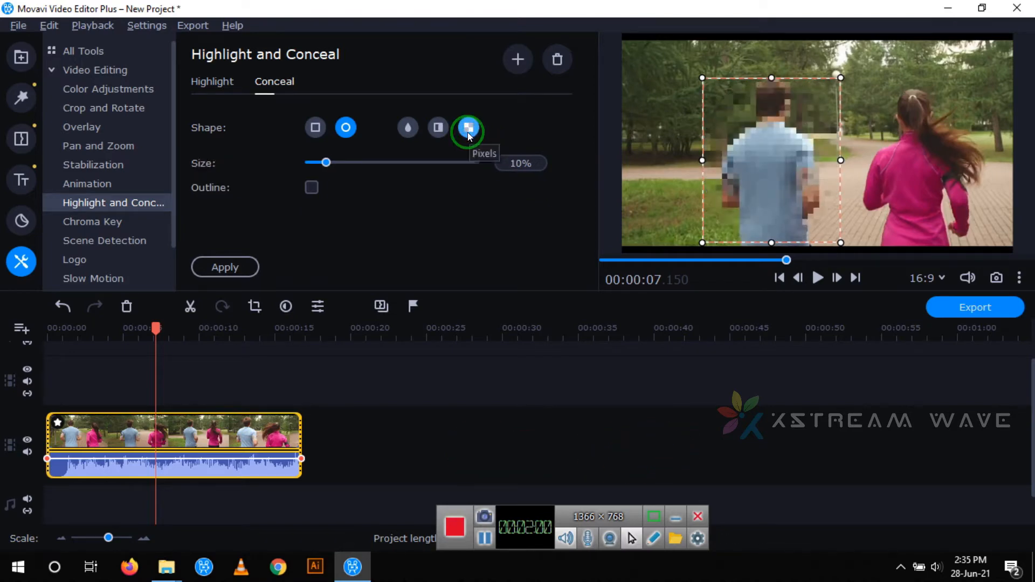
left_click(438, 129)
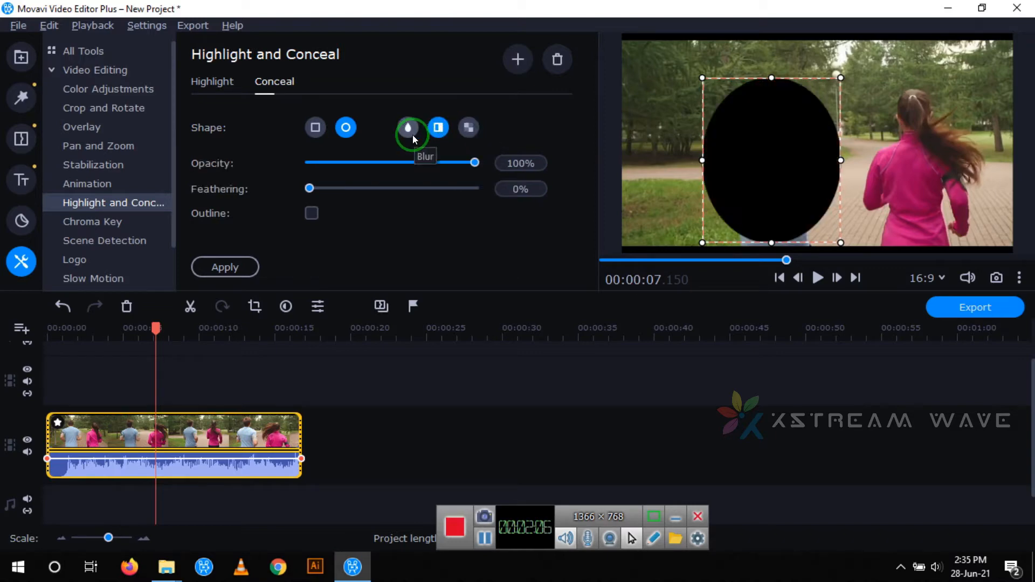
left_click(412, 136)
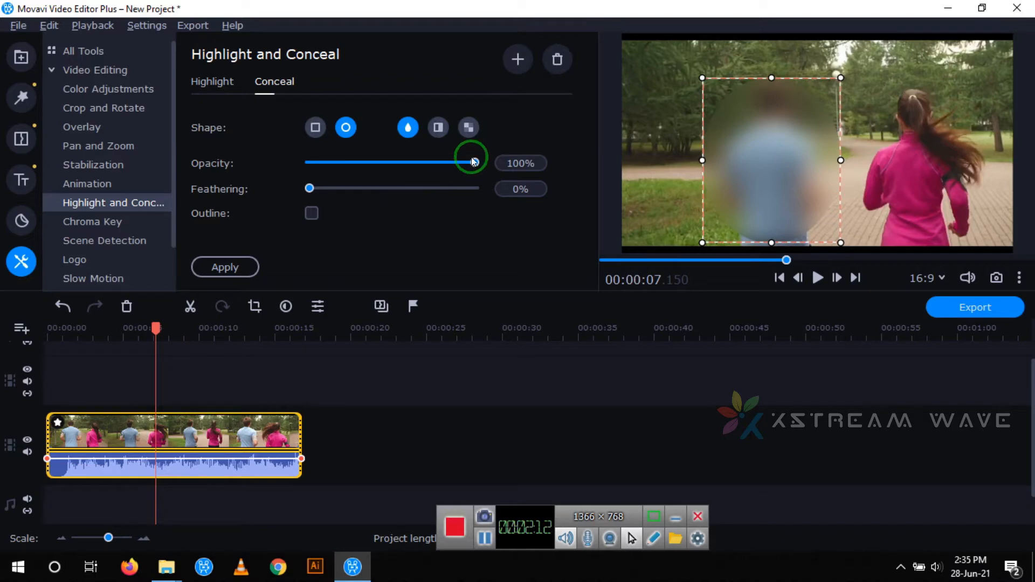
Try the blur at 50% opacity, return it to 100%, and set the feathering to 3%
left_click_drag(473, 159, 390, 163)
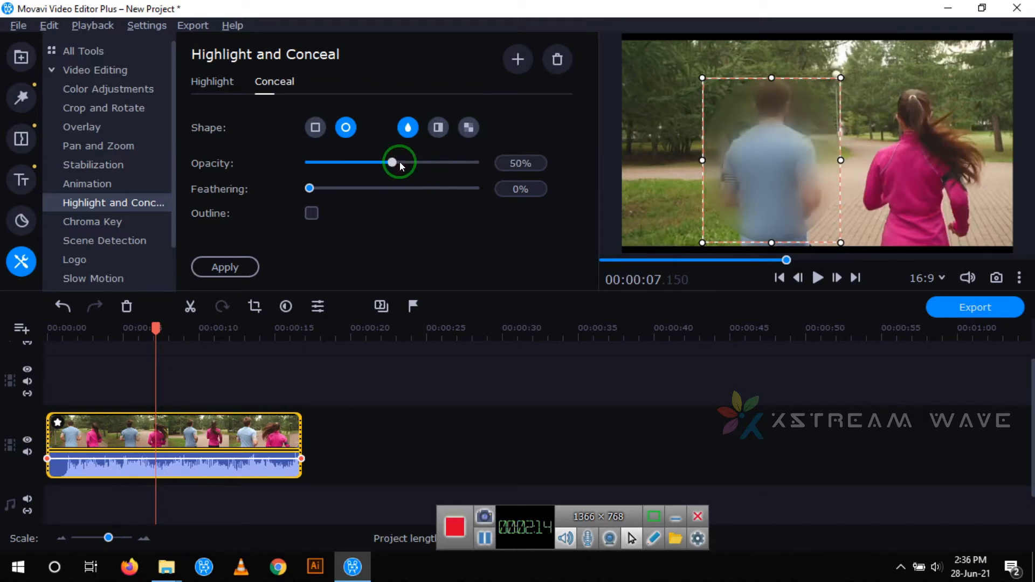
left_click_drag(396, 161, 478, 164)
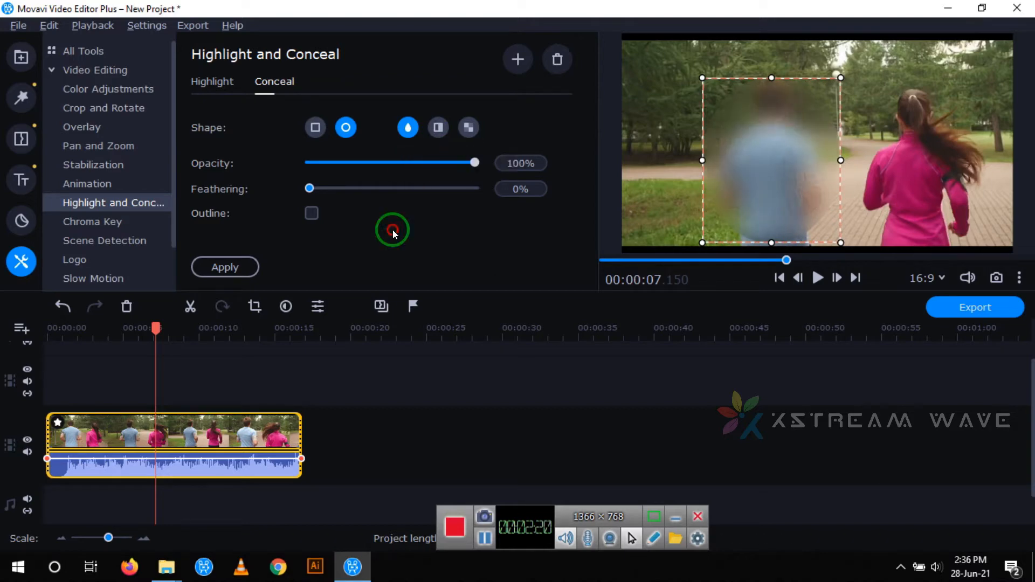
mouse_move(314, 188)
left_mouse_down()
mouse_move(348, 199)
mouse_move(327, 192)
left_mouse_up()
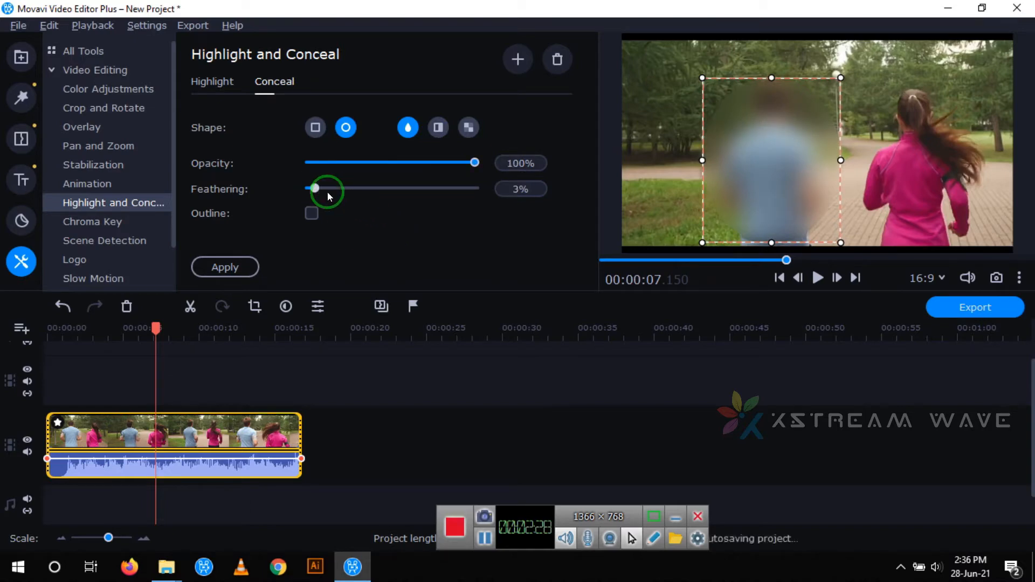
left_click(311, 214)
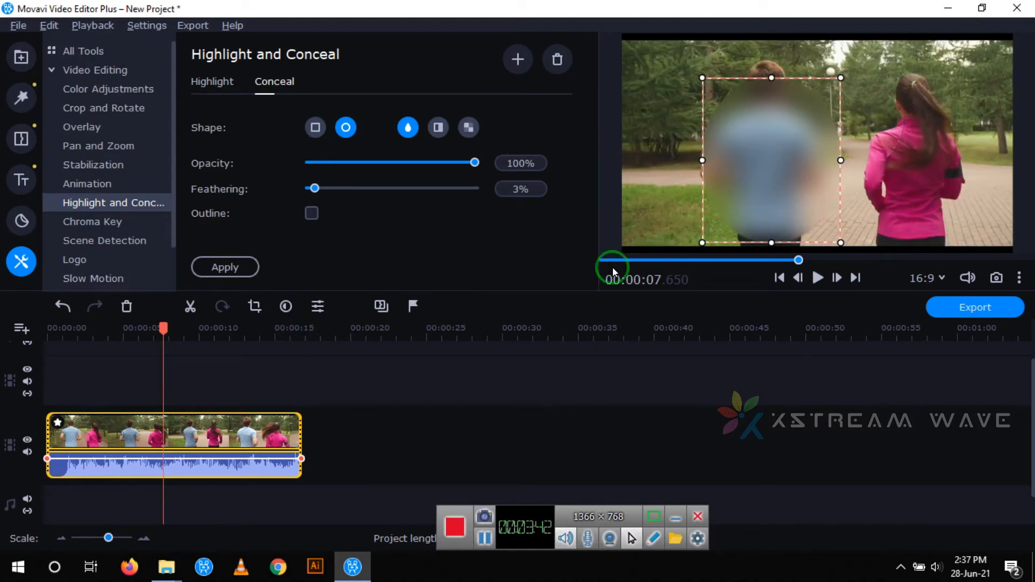
Remove the Conceal effect from the clip's applied effects
left_click(119, 444)
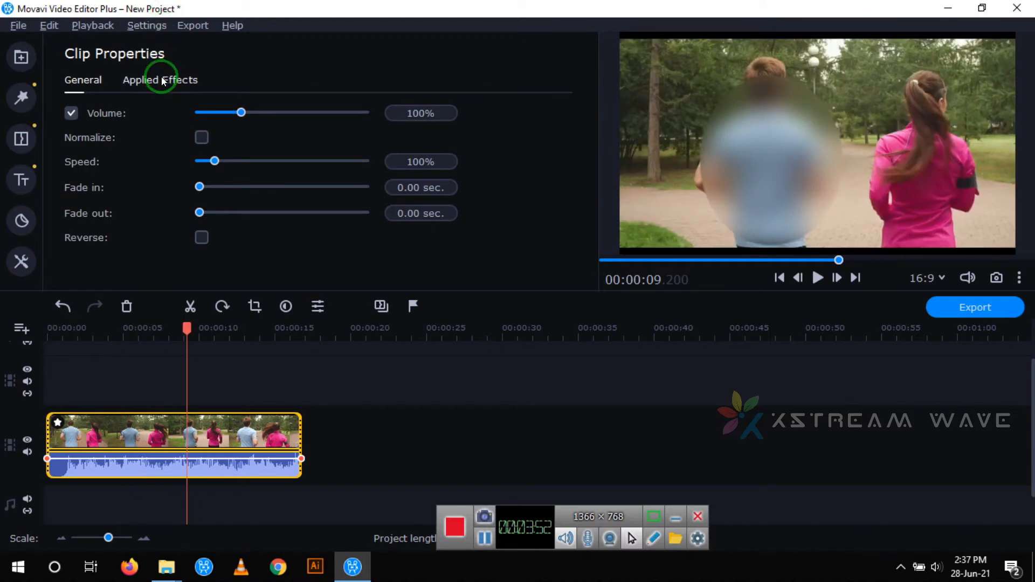
left_click(163, 81)
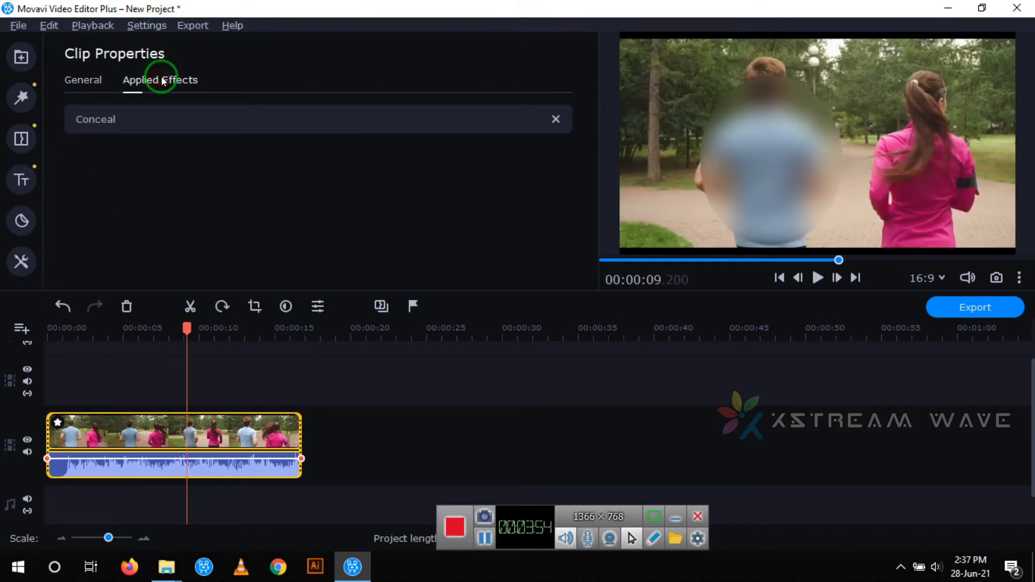
left_click(556, 120)
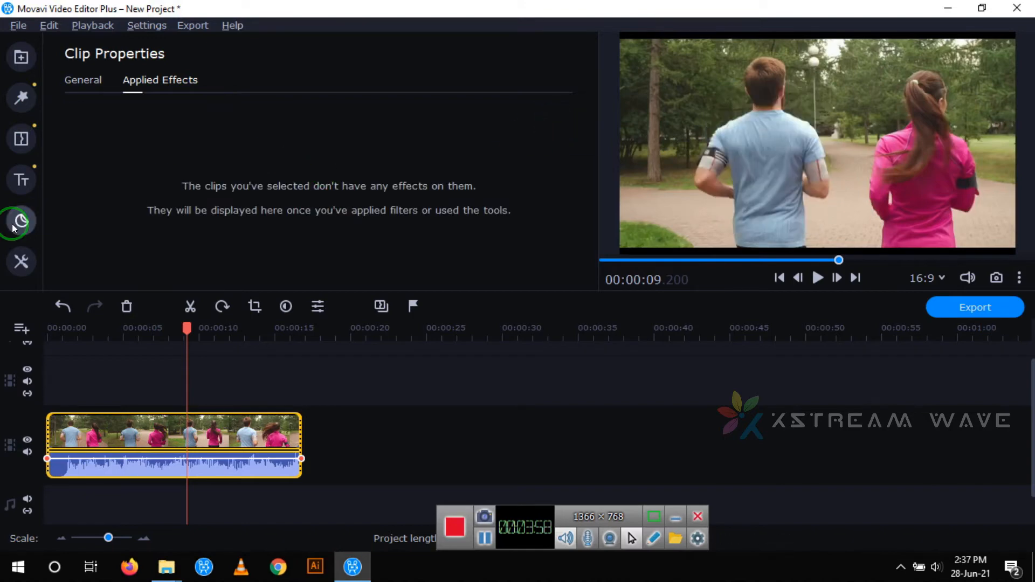
Highlight the man in the blue shirt with a rectangle spanning from above his head to the lower edge of the picture
left_click(138, 433)
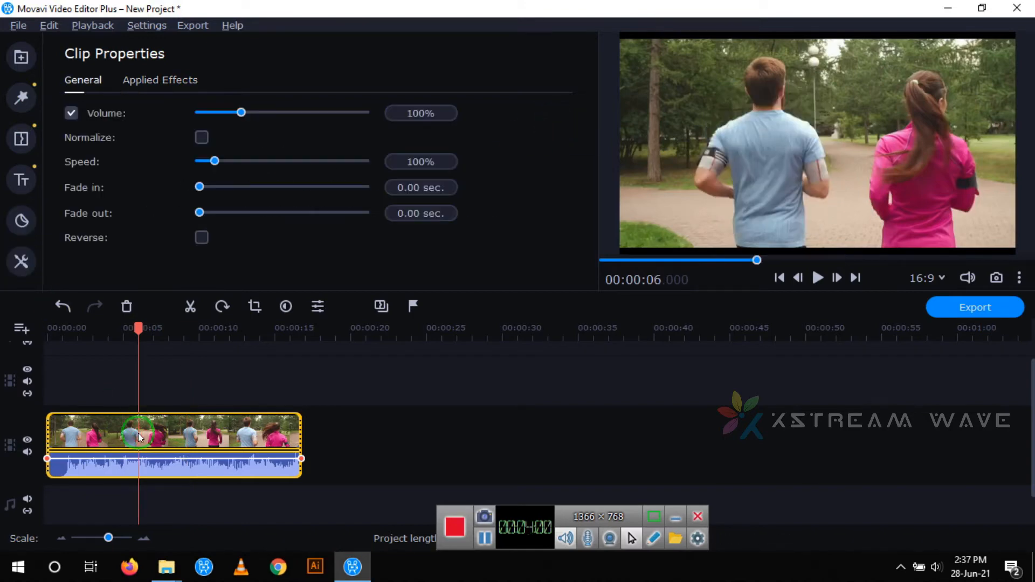
left_click(21, 262)
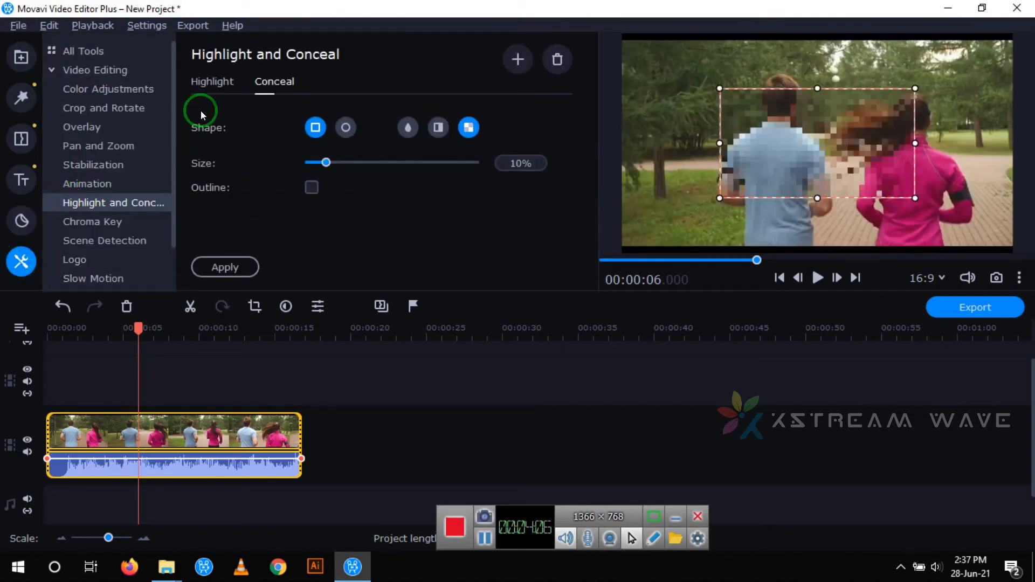
left_click(214, 86)
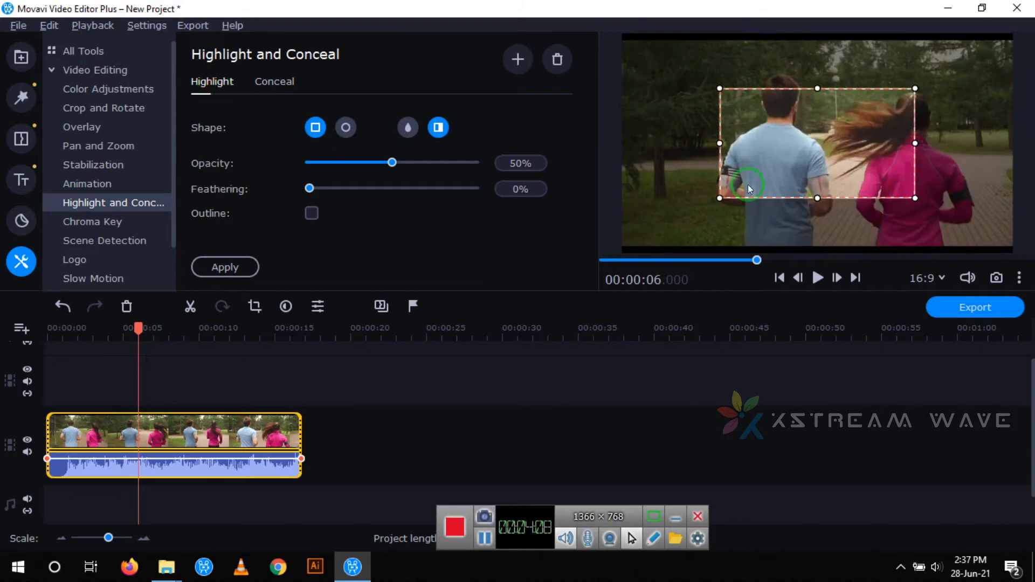
left_click_drag(798, 88, 788, 56)
left_click_drag(916, 132, 842, 135)
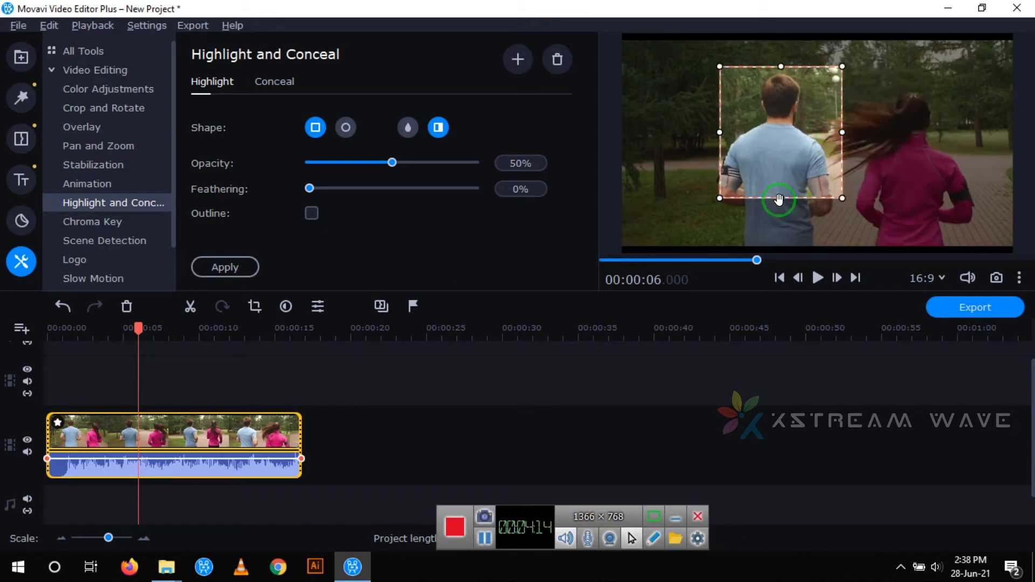
left_click_drag(779, 200, 768, 248)
left_click_drag(719, 153, 710, 158)
Play a short stretch of the clip to preview the highlight effect
left_click(184, 368)
left_click(817, 278)
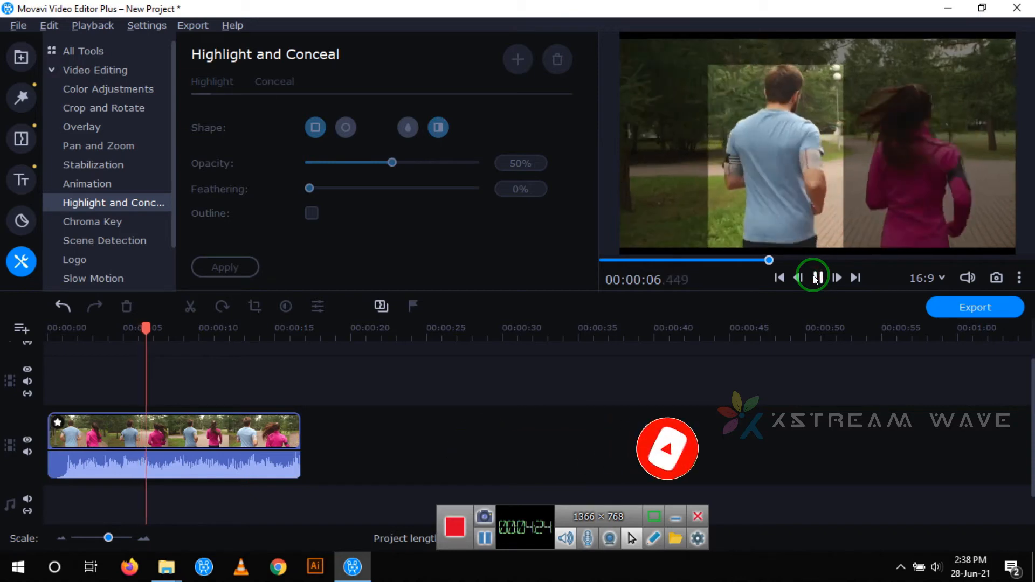
left_click(815, 278)
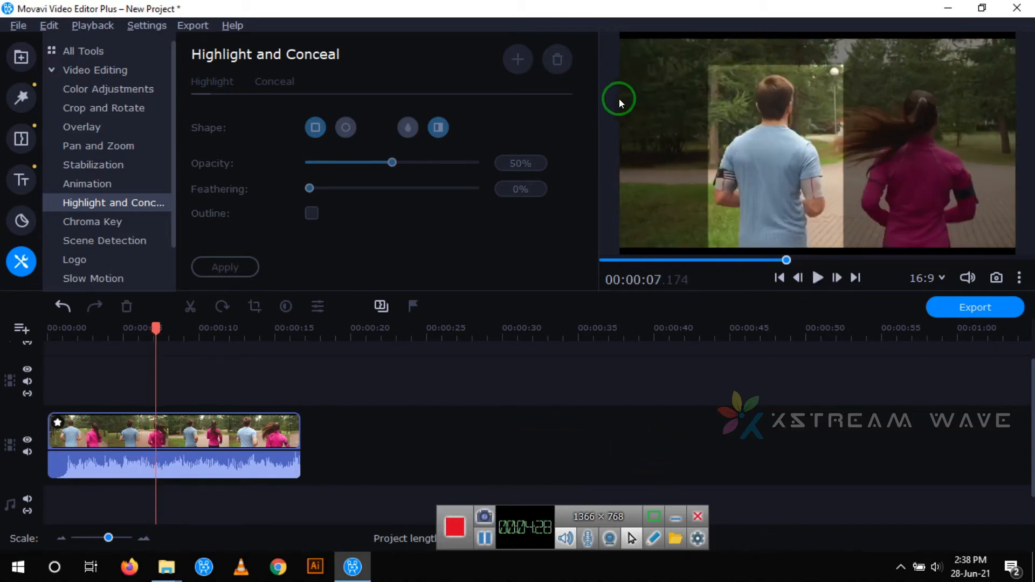
Switch the clip's highlight style to Blur and set its opacity to 100%
left_click(180, 442)
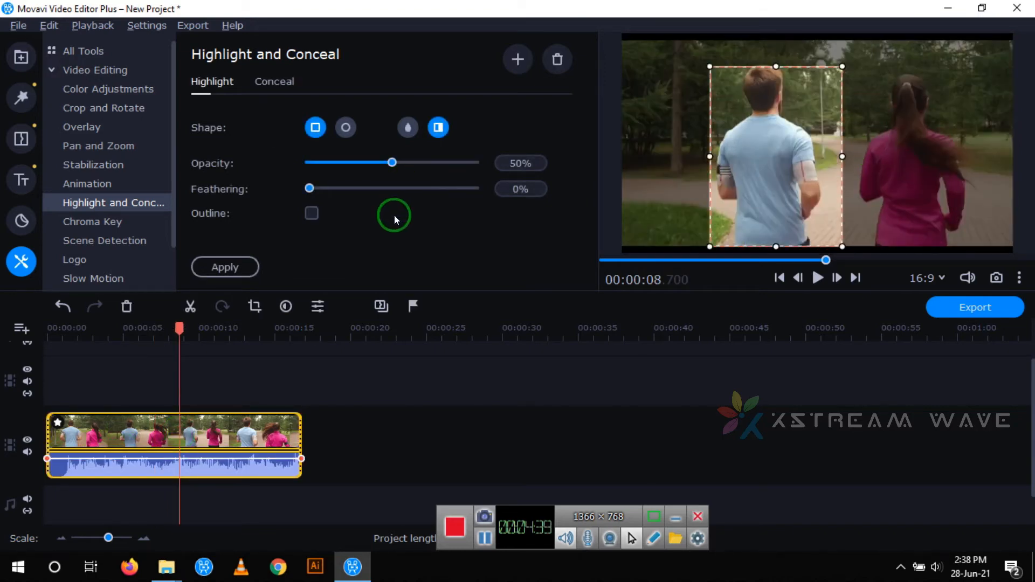
left_click(405, 131)
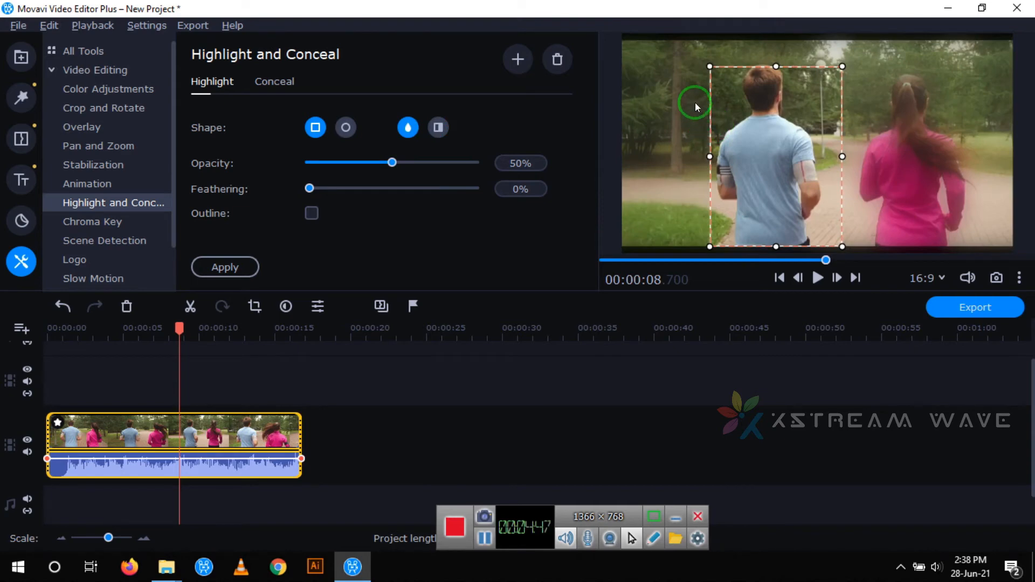
left_click_drag(394, 166, 453, 174)
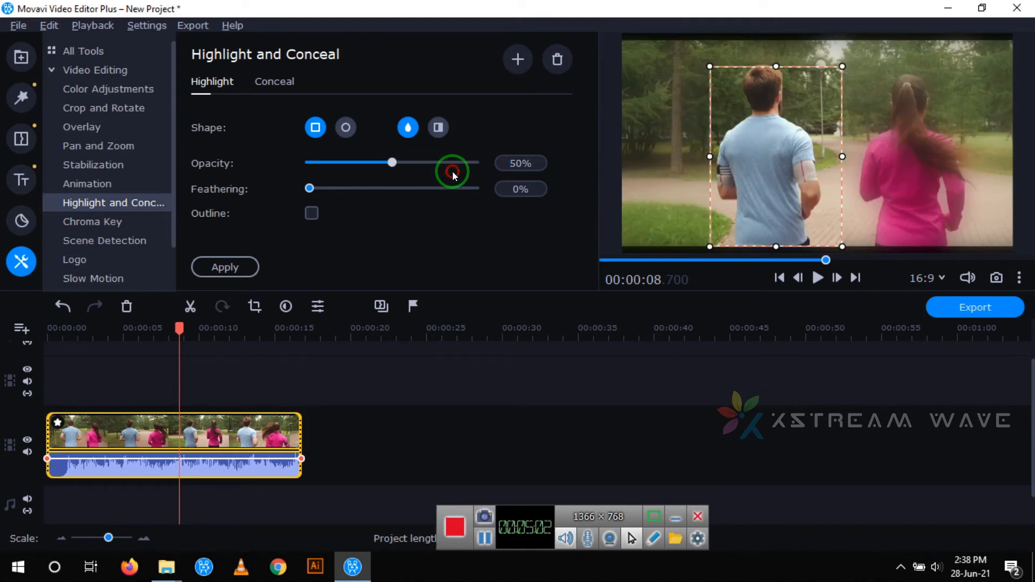
left_click_drag(389, 163, 489, 149)
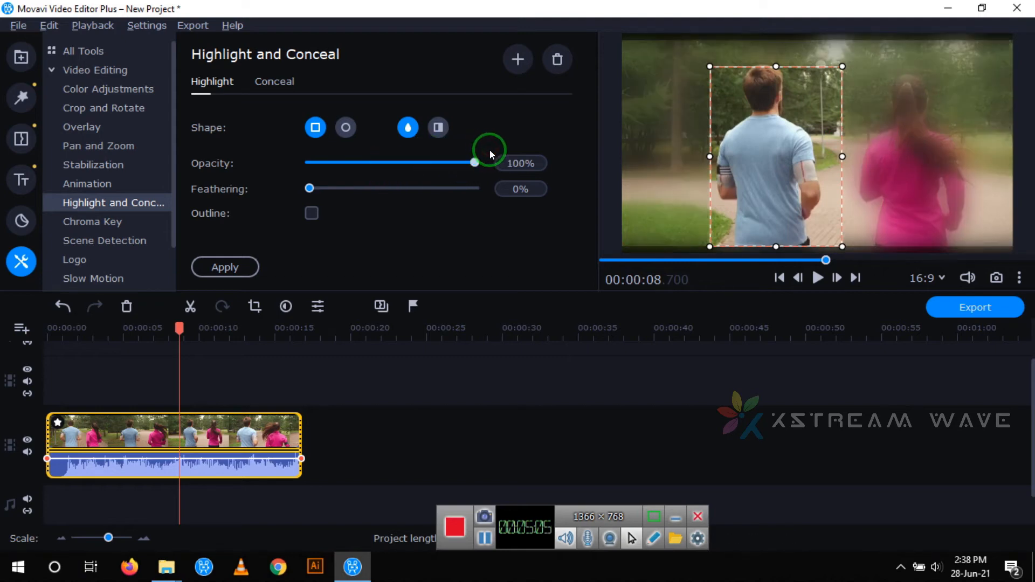
Make the highlight area round and shorten it to cover only the man's head and upper body
left_click(345, 127)
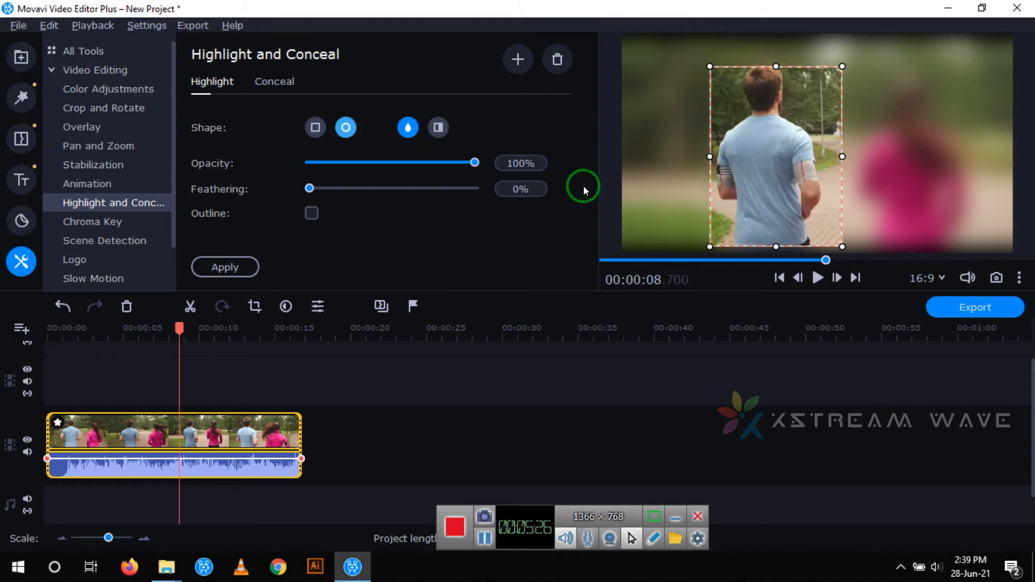
left_click_drag(776, 246, 782, 181)
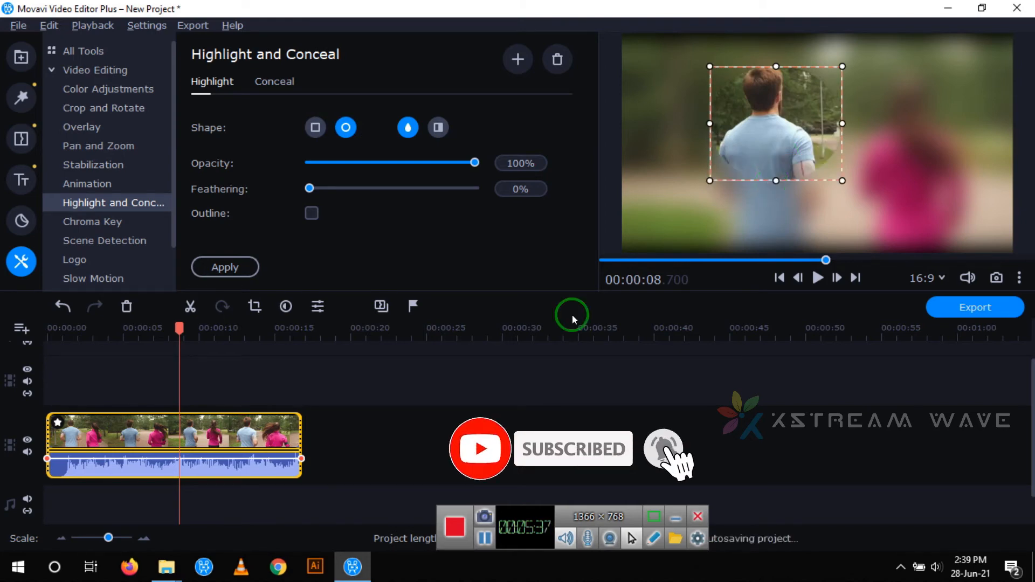
left_click(430, 405)
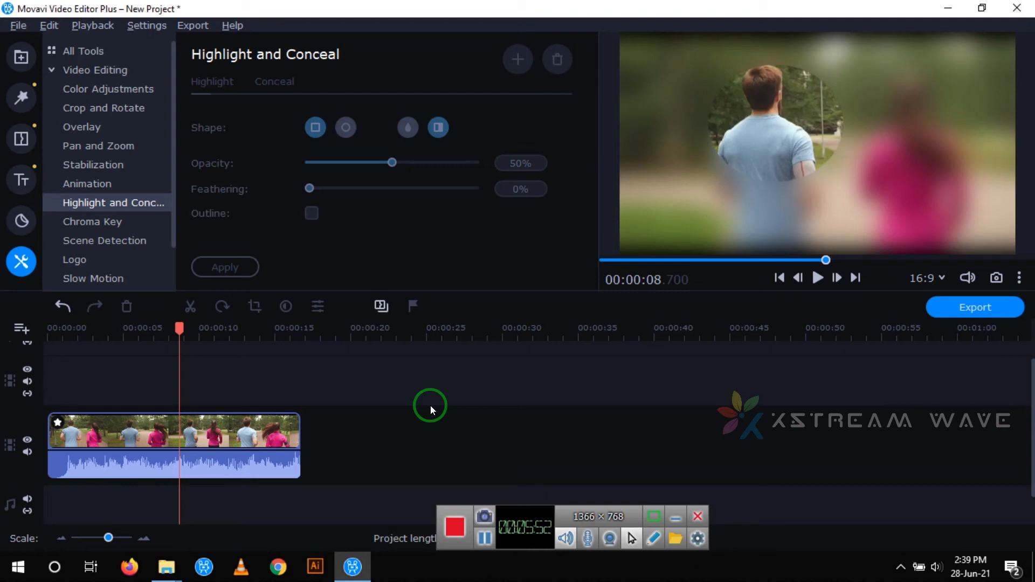
Open the video export settings and choose the MP4 format
left_click(192, 26)
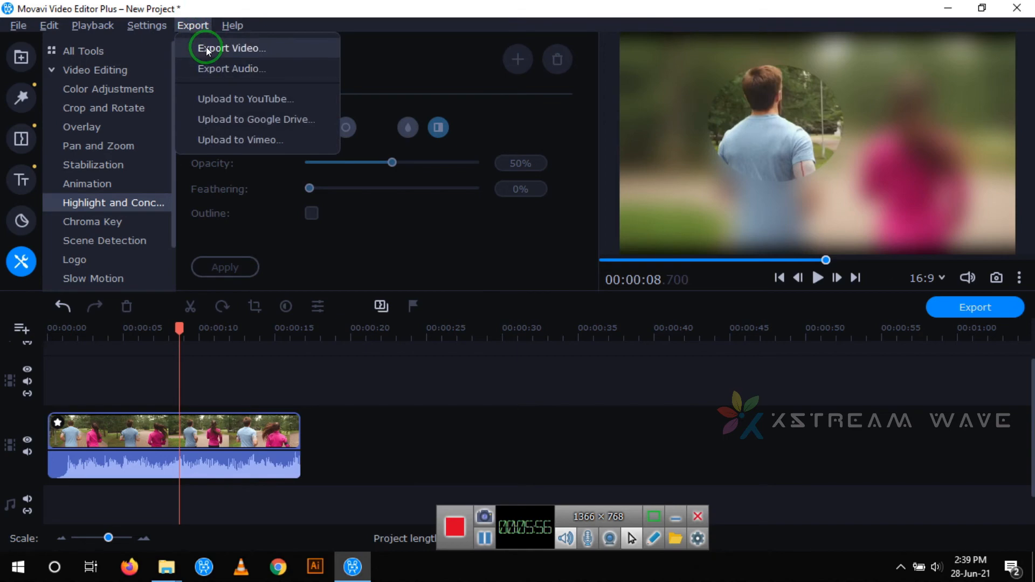
left_click(197, 47)
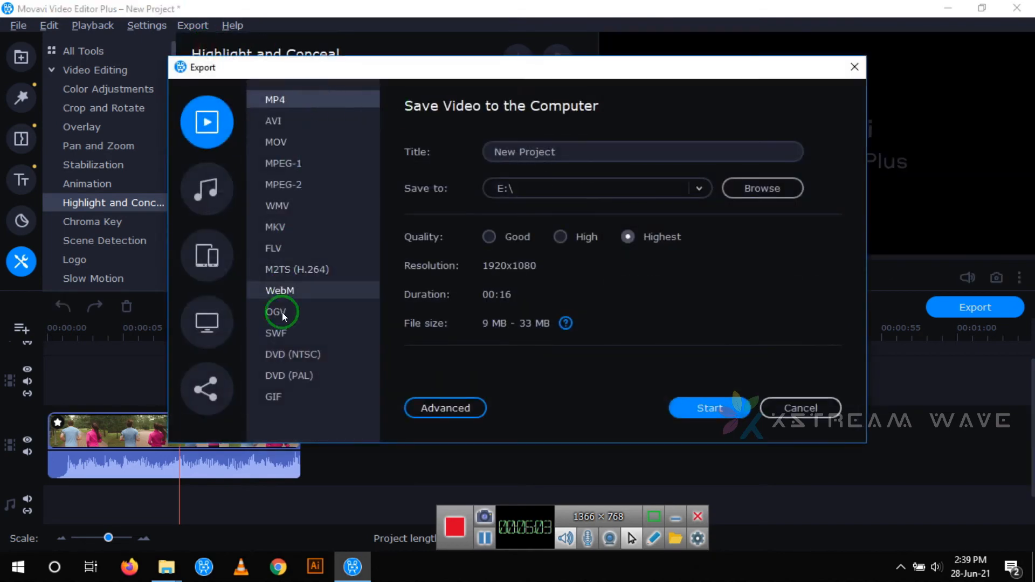
left_click(296, 103)
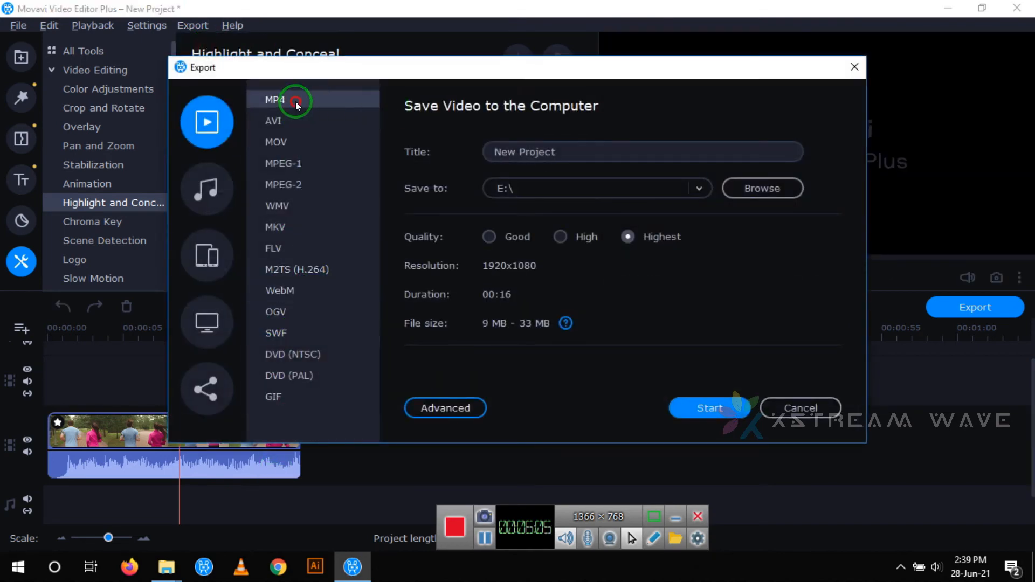